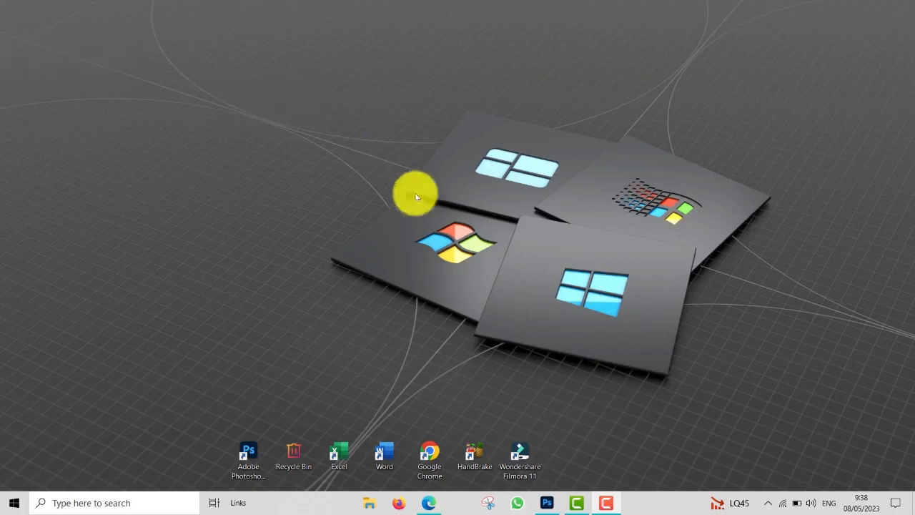
Step: Switch to Photoshop and select the white area around the chili with the Magic Wand tool
{"action": "left_click", "coordinate": [547, 502]}
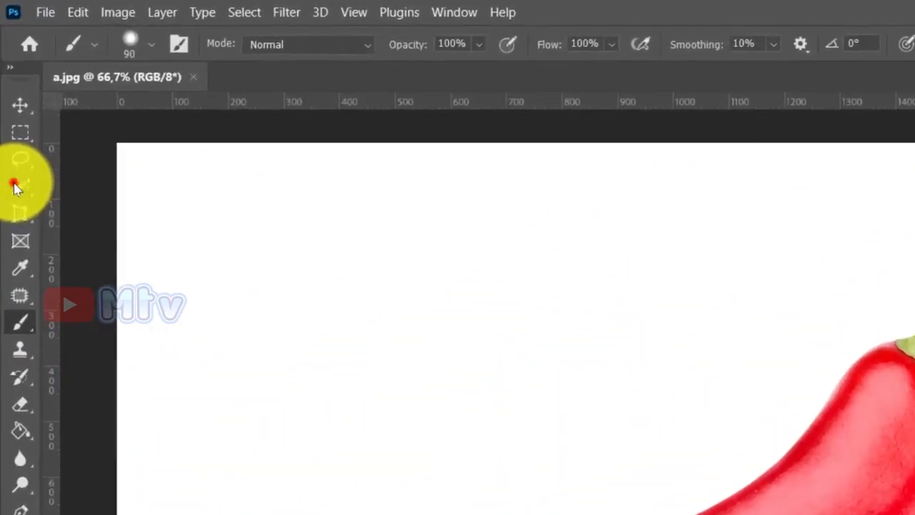
{"action": "left_click", "coordinate": [16, 186]}
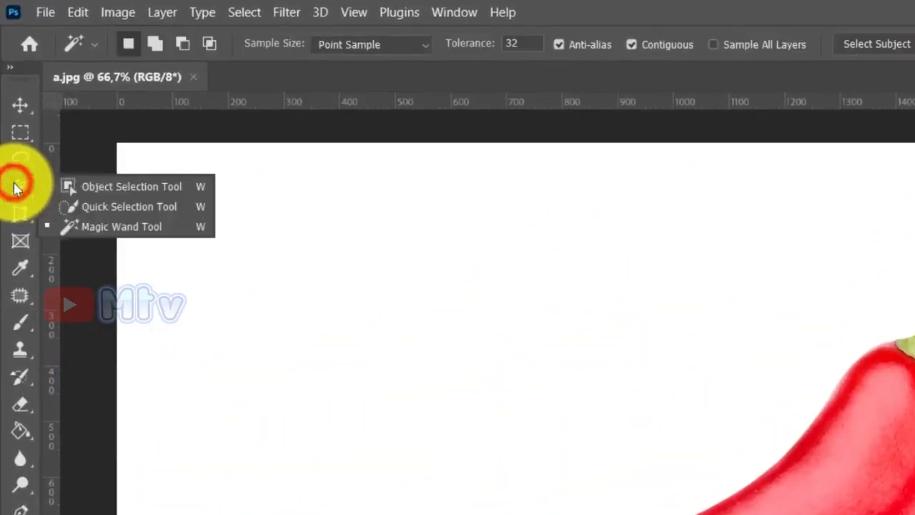
{"action": "left_click", "coordinate": [103, 227]}
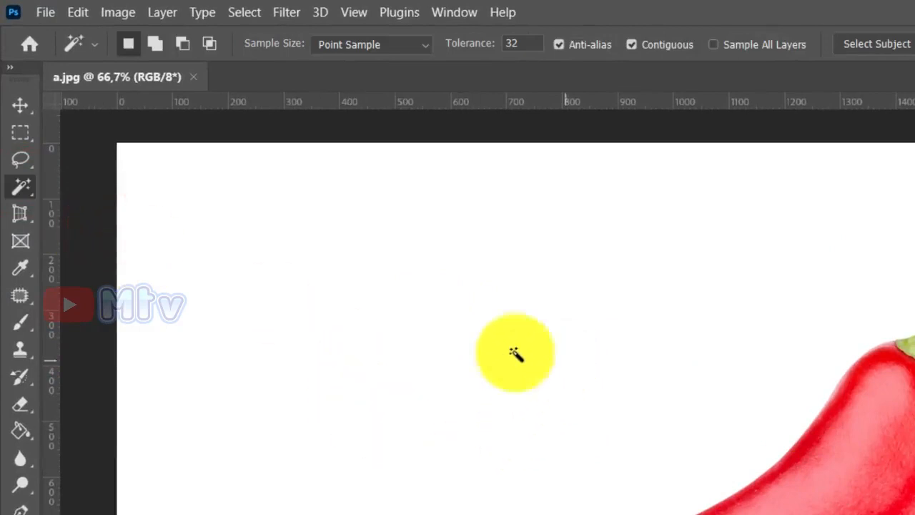
{"action": "left_click", "coordinate": [484, 327]}
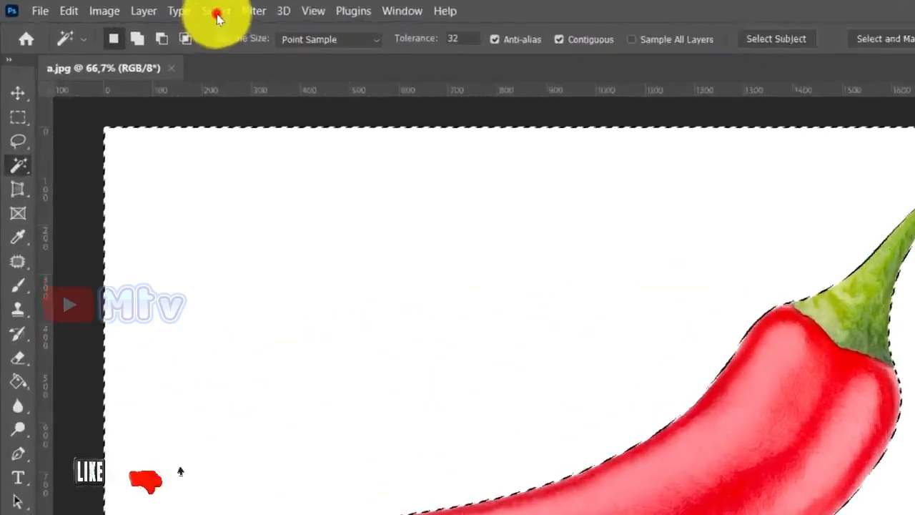
Step: Invert the selection to the chili and copy it onto a new layer, checking the cutout with the Background layer hidden
{"action": "left_click", "coordinate": [139, 6]}
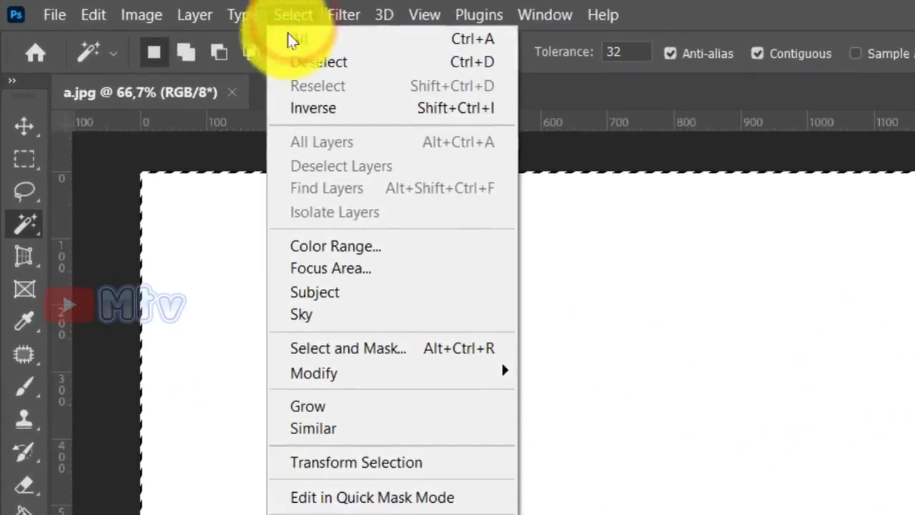
{"action": "left_click", "coordinate": [342, 114]}
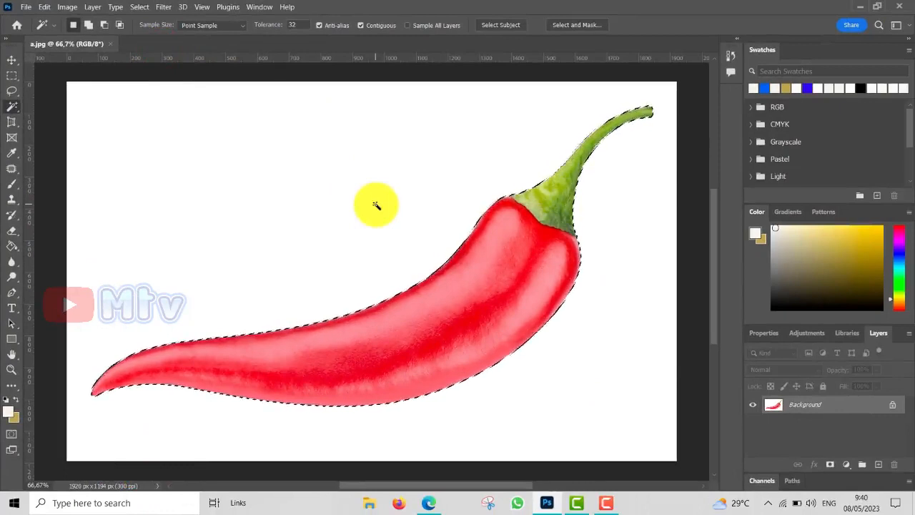
{"action": "key", "text": "ctrl+j"}
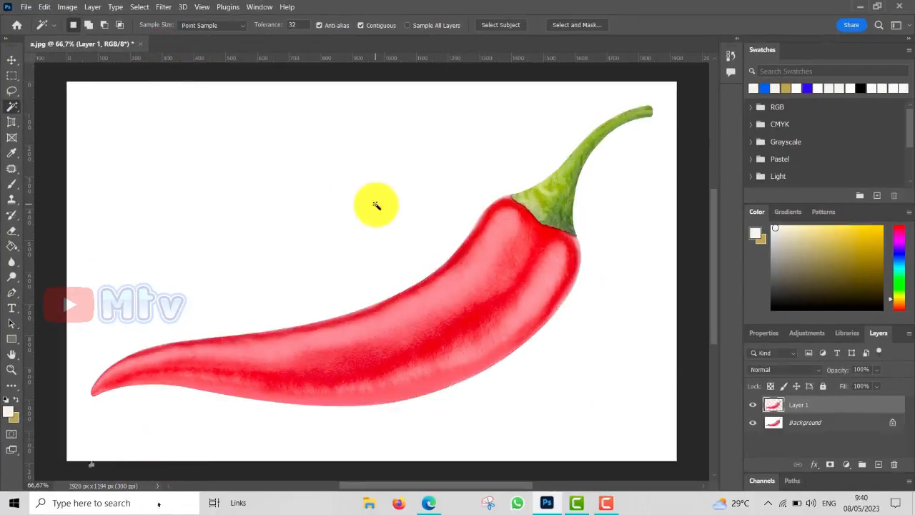
{"action": "left_click", "coordinate": [753, 424]}
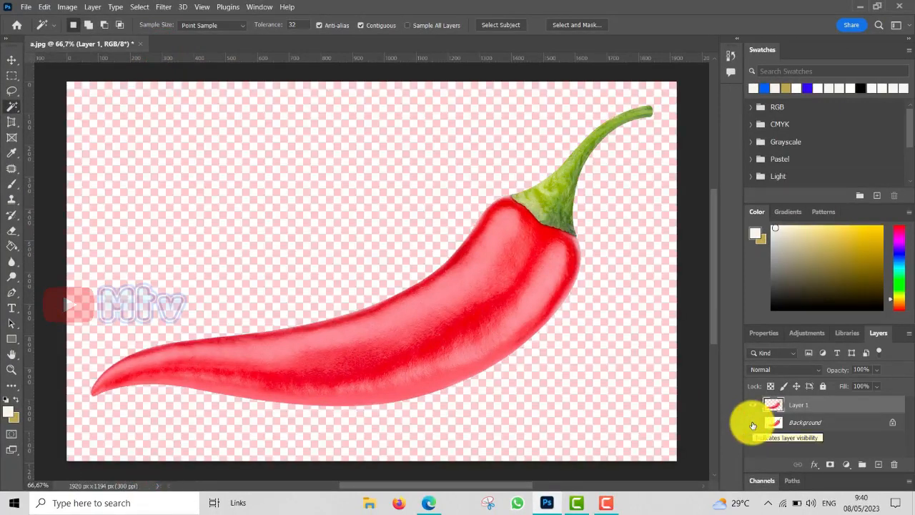
{"action": "left_click", "coordinate": [753, 425]}
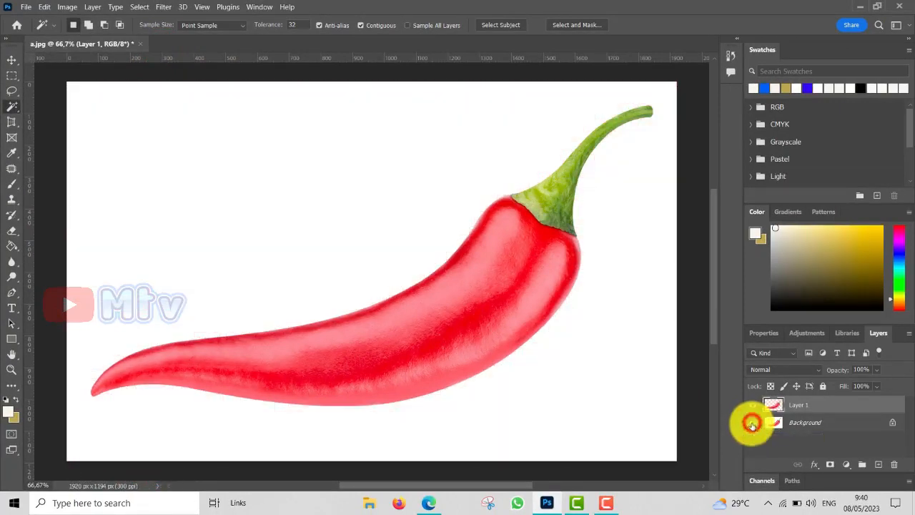
Step: Add an off-white (#f5f4f2) Solid Color fill layer directly above the Background layer and hide the Background
{"action": "left_click", "coordinate": [828, 425]}
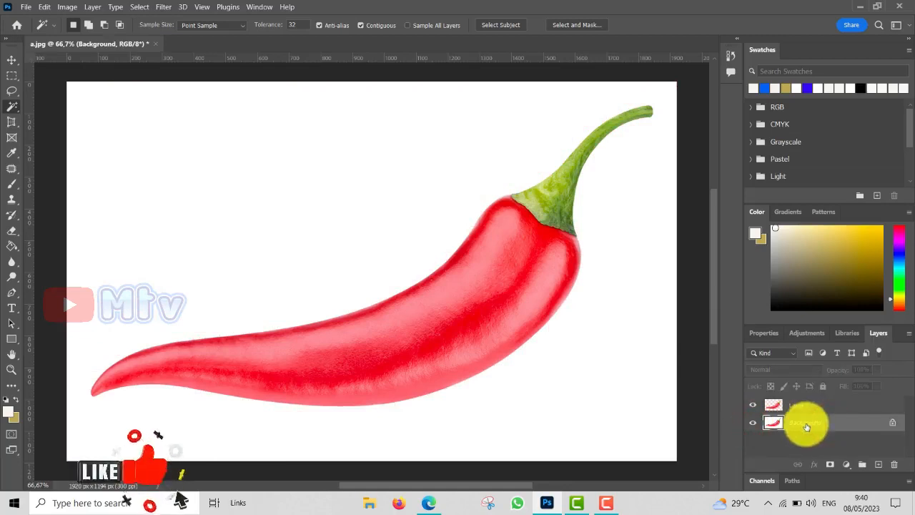
{"action": "left_click", "coordinate": [847, 465]}
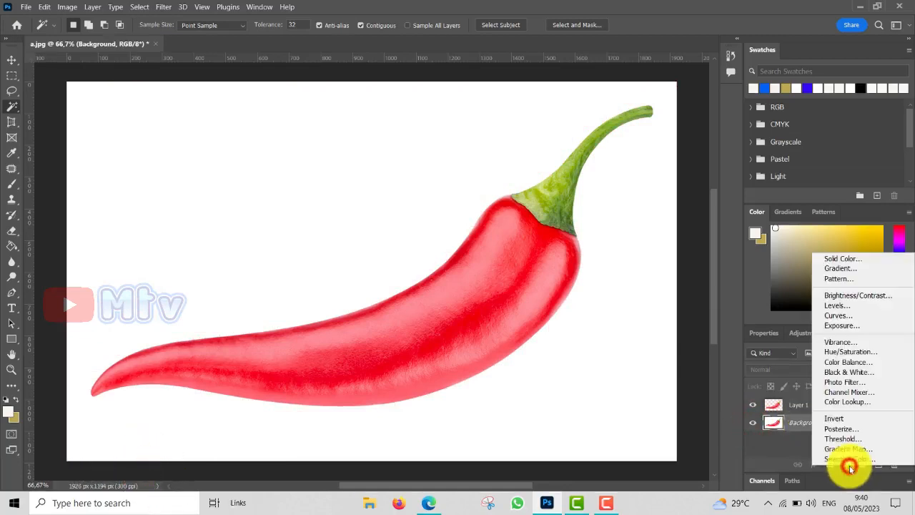
{"action": "left_click", "coordinate": [868, 262]}
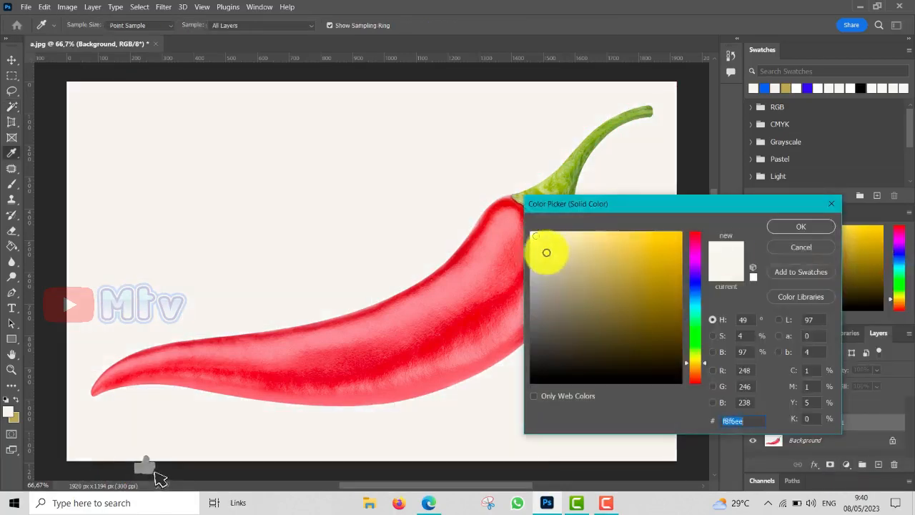
{"action": "left_click", "coordinate": [534, 235]}
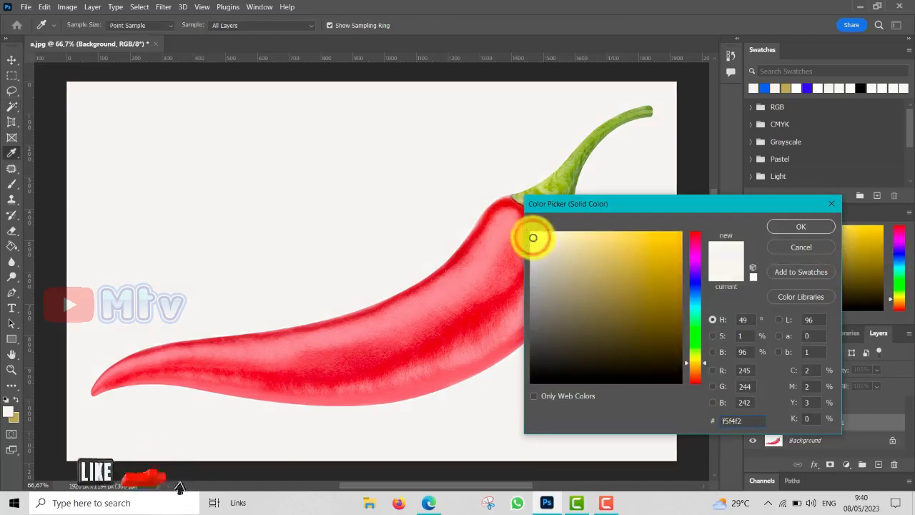
{"action": "left_click", "coordinate": [533, 237]}
{"action": "left_click", "coordinate": [794, 228]}
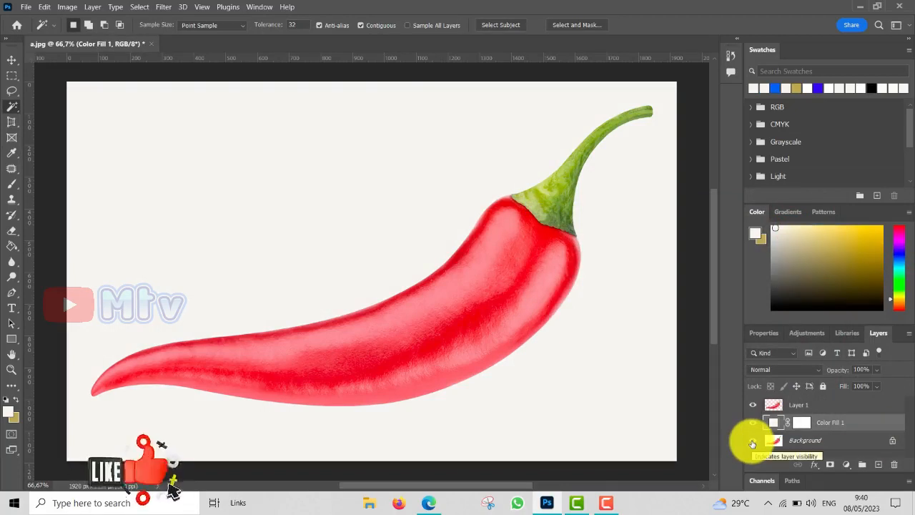
{"action": "left_click", "coordinate": [752, 441]}
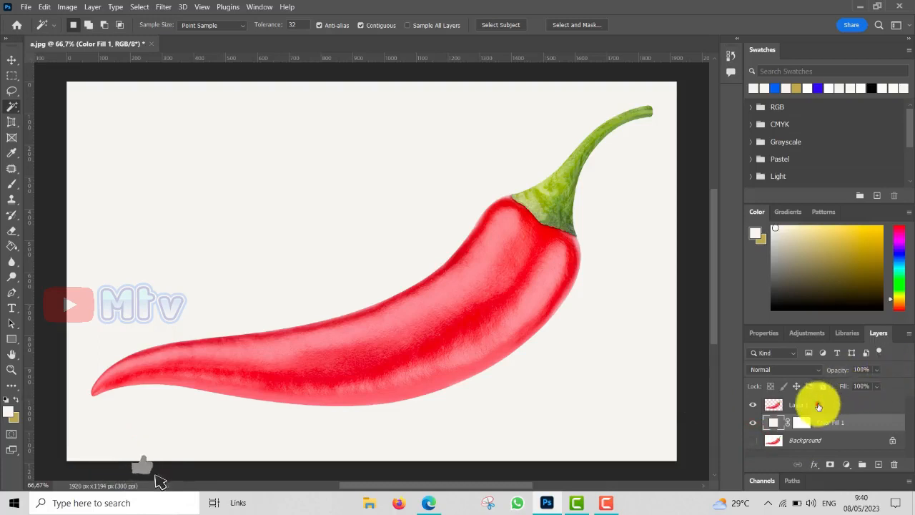
Step: Add the horizontal text "CHILI" over the pepper on a new layer above the chili cutout
{"action": "left_click", "coordinate": [819, 406]}
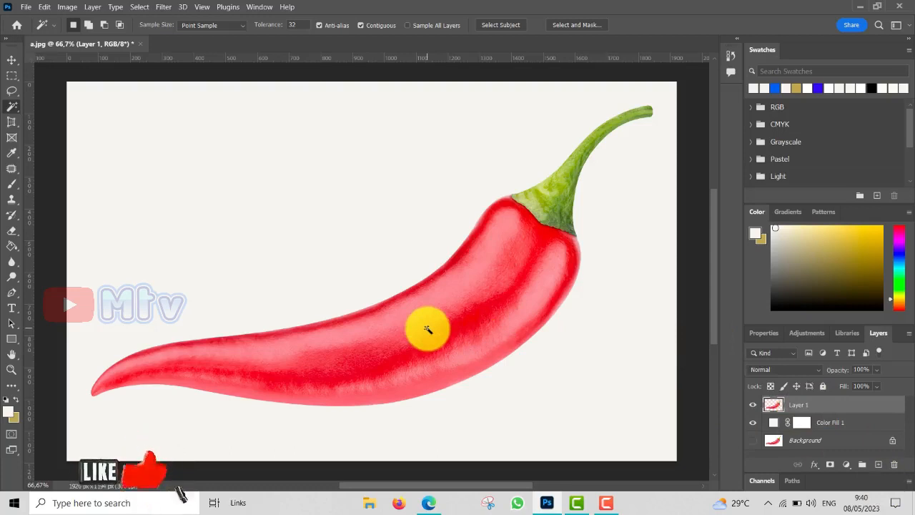
{"action": "left_click", "coordinate": [13, 312]}
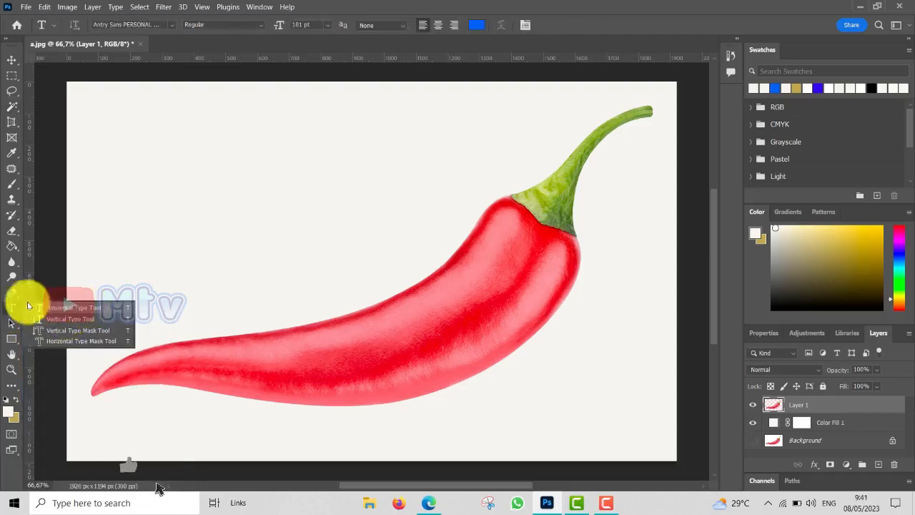
{"action": "left_click", "coordinate": [58, 310]}
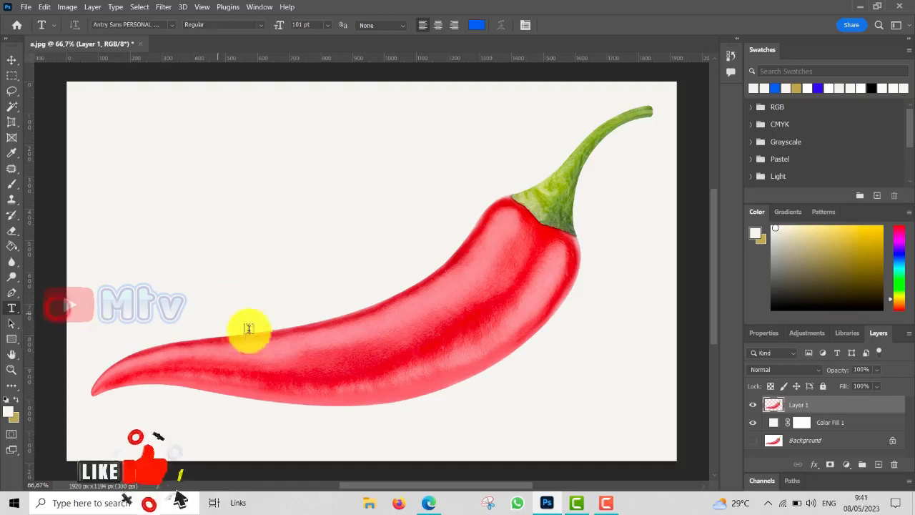
{"action": "left_click", "coordinate": [259, 355]}
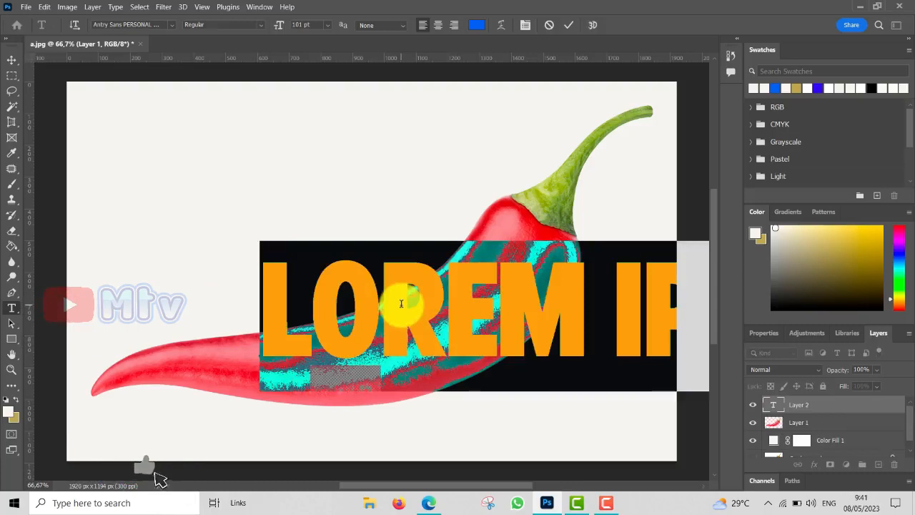
{"action": "type", "text": "CHILO"}
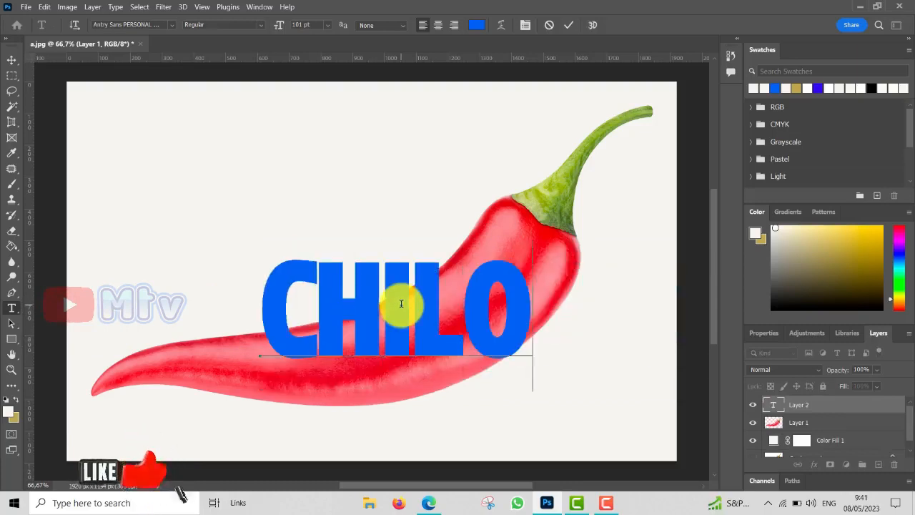
{"action": "key", "text": "BackSpace"}
{"action": "type", "text": "I"}
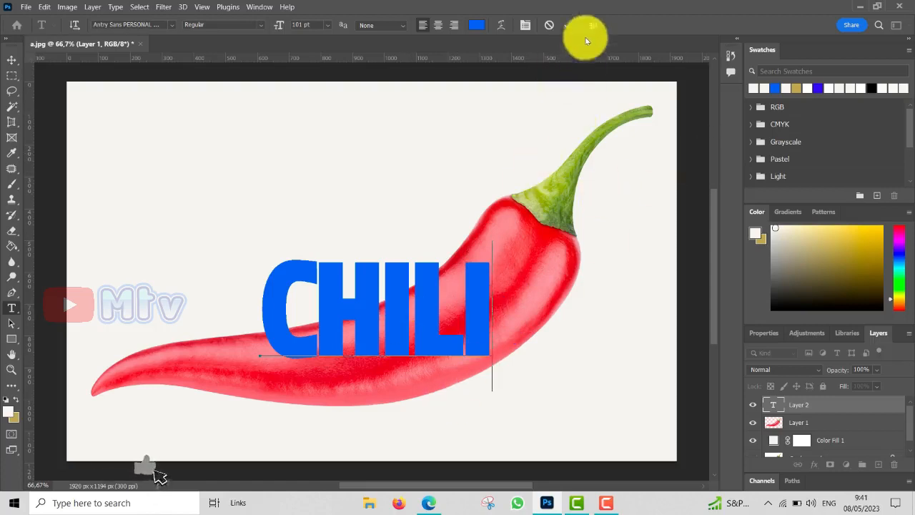
{"action": "left_click", "coordinate": [12, 61]}
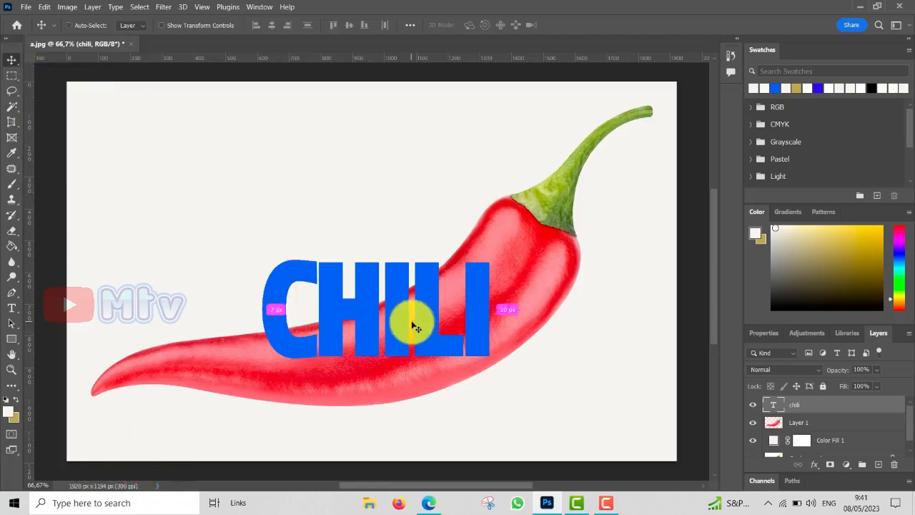
Step: Rotate the CHILI text to about -21.5°, scale it to about 109% width and 81% height, and place it on the pepper's thick part
{"action": "key", "text": "ctrl+t"}
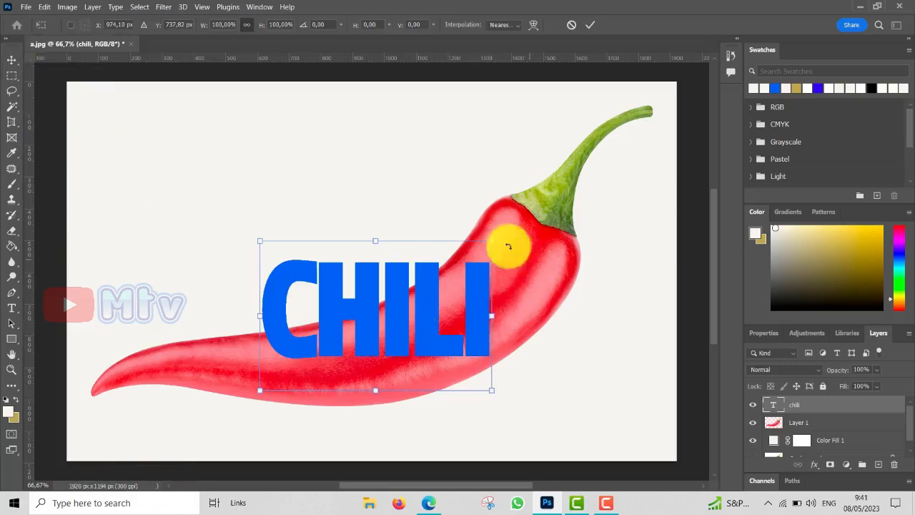
{"action": "left_click_drag", "start_coordinate": [499, 229], "coordinate": [463, 189]}
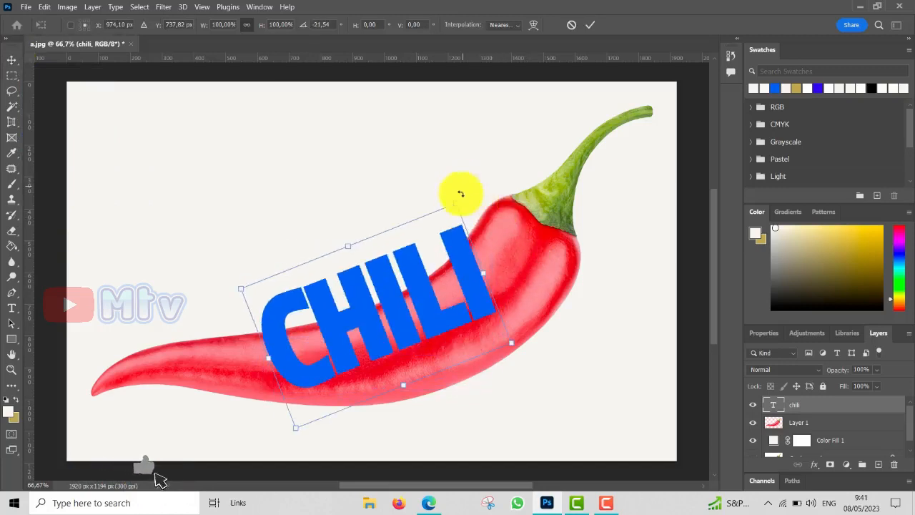
{"action": "left_click_drag", "start_coordinate": [389, 293], "coordinate": [432, 325]}
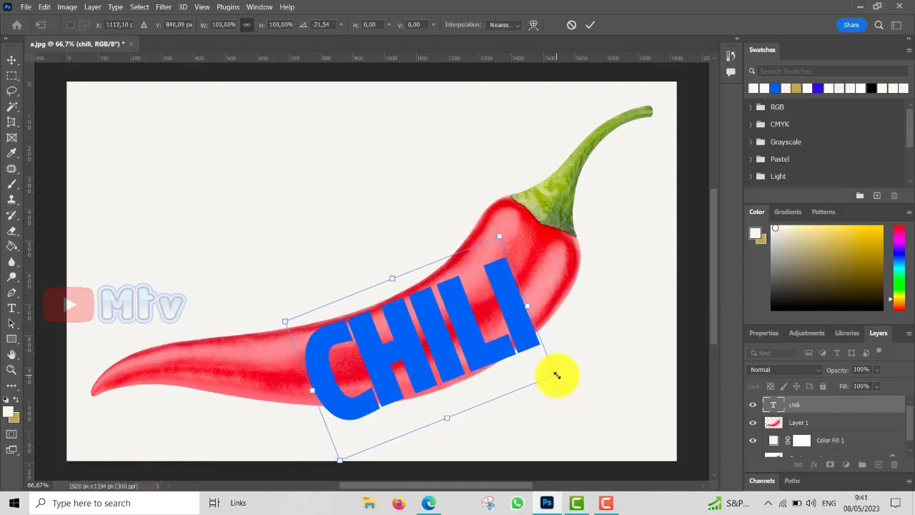
{"action": "left_click_drag", "start_coordinate": [557, 374], "coordinate": [566, 340]}
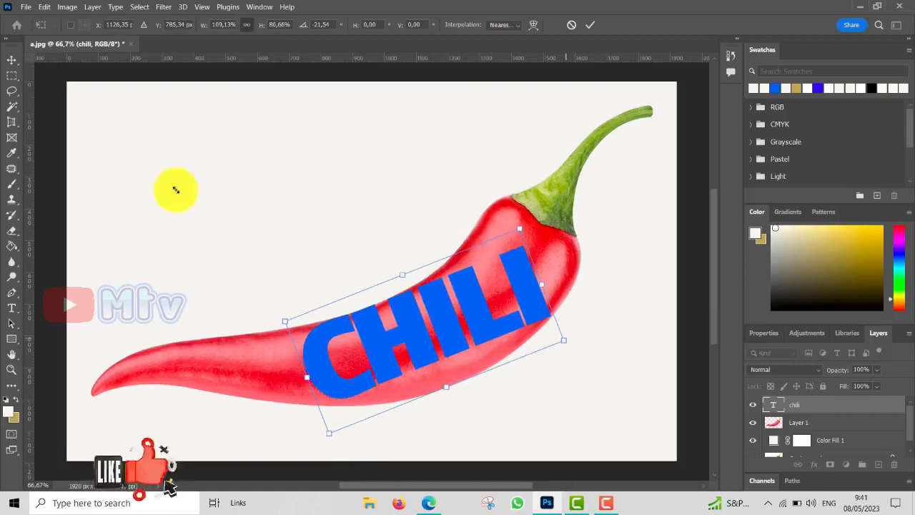
{"action": "left_click", "coordinate": [590, 24]}
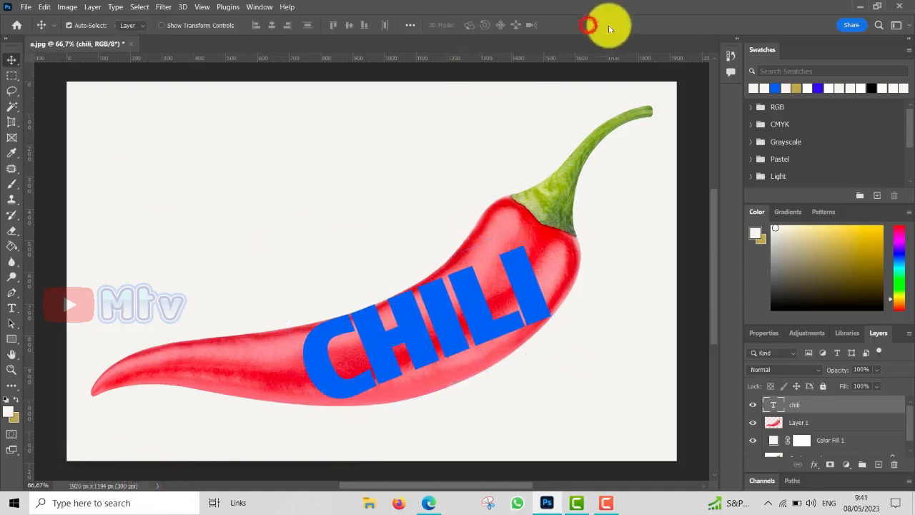
Step: Convert the CHILI text layer to a Smart Object and warp its corners and lower edge toward the pepper's underside and stem end
{"action": "right_click", "coordinate": [826, 408]}
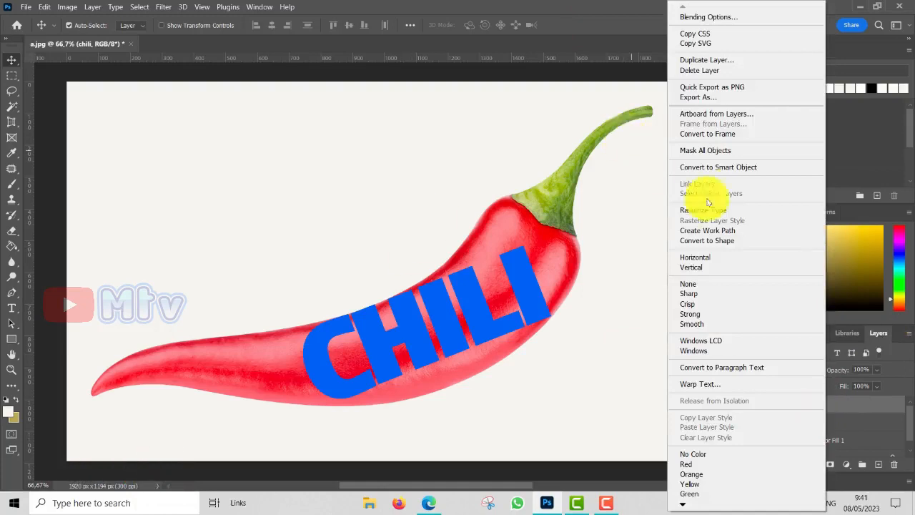
{"action": "left_click", "coordinate": [741, 168]}
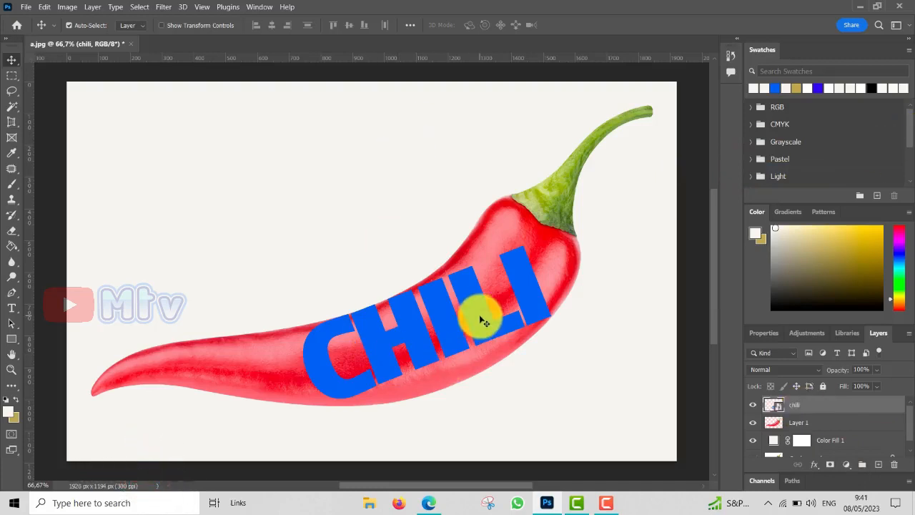
{"action": "key", "text": "ctrl+t"}
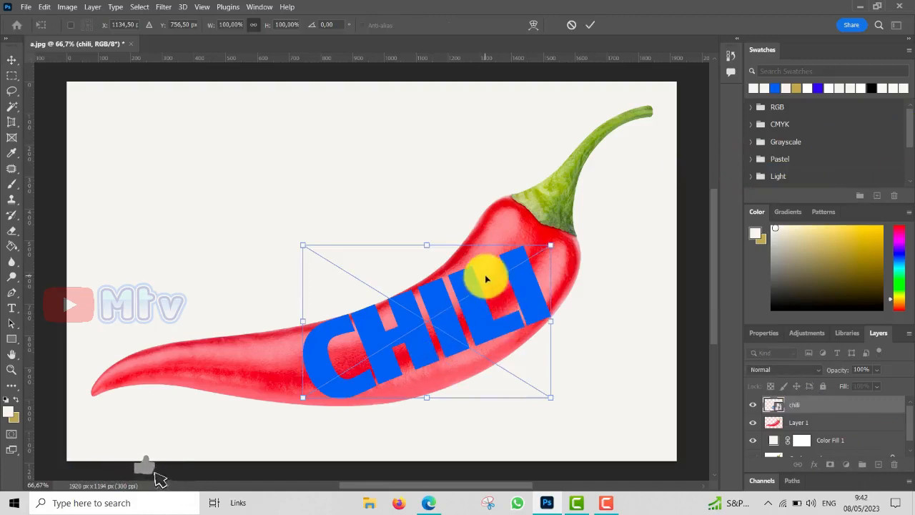
{"action": "right_click", "coordinate": [479, 316]}
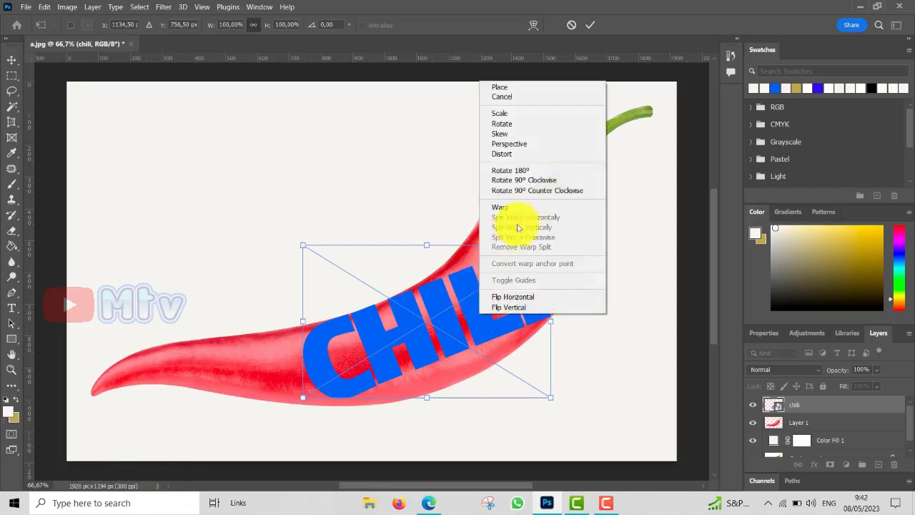
{"action": "left_click", "coordinate": [499, 207]}
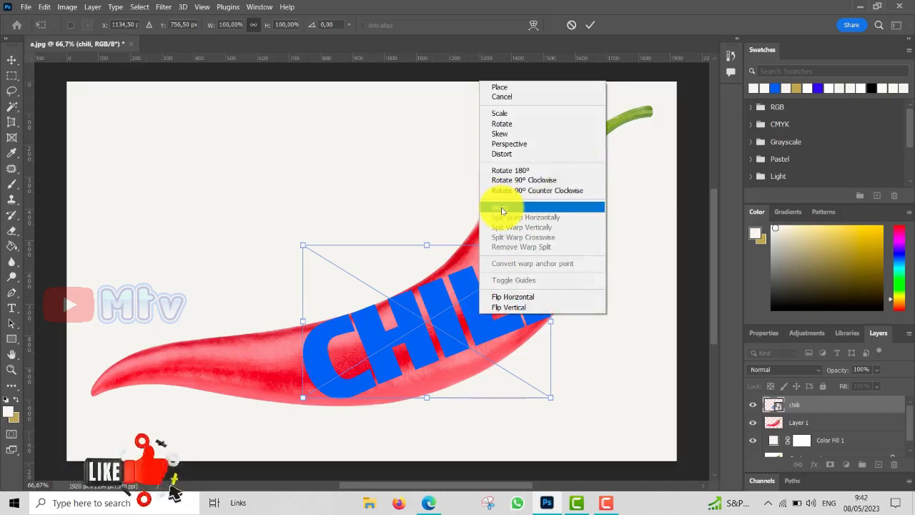
{"action": "left_click", "coordinate": [503, 207]}
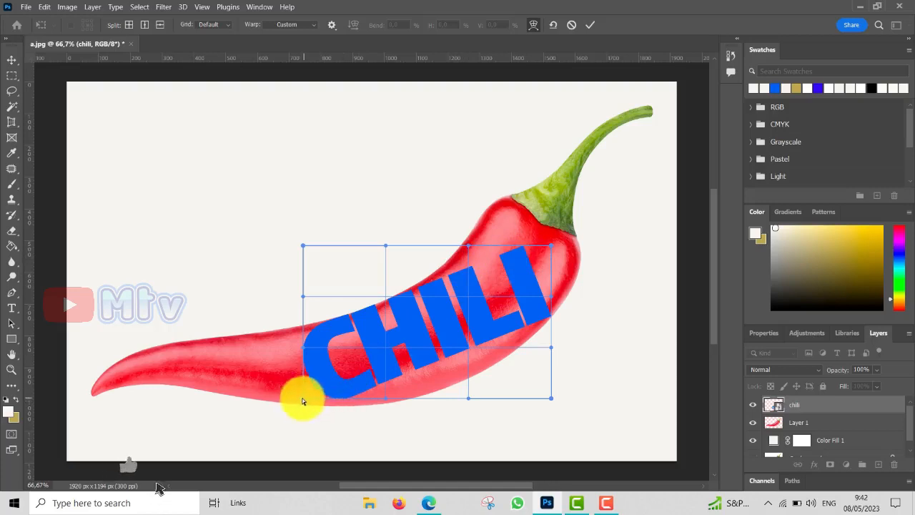
{"action": "left_click_drag", "start_coordinate": [302, 402], "coordinate": [313, 407]}
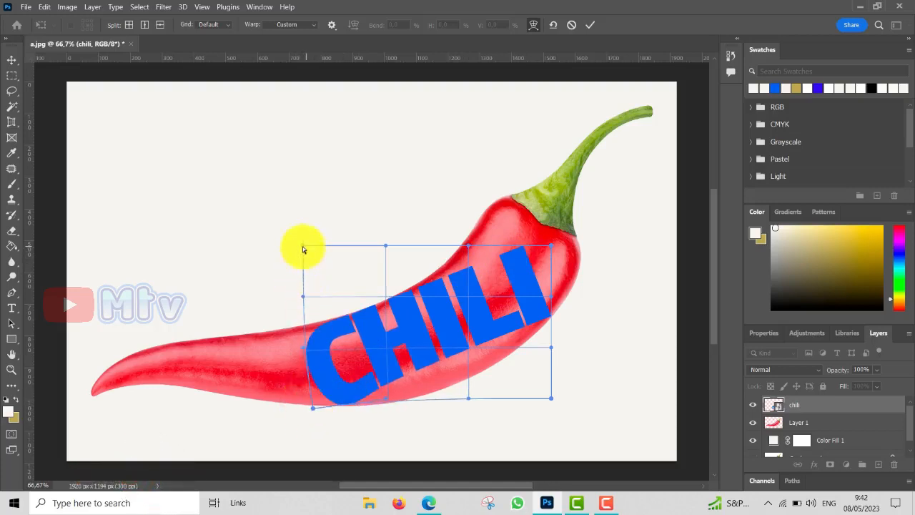
{"action": "left_click_drag", "start_coordinate": [302, 249], "coordinate": [283, 246]}
{"action": "left_click_drag", "start_coordinate": [551, 246], "coordinate": [501, 193]}
{"action": "left_click_drag", "start_coordinate": [541, 310], "coordinate": [568, 306]}
{"action": "left_click_drag", "start_coordinate": [472, 350], "coordinate": [472, 370]}
{"action": "mouse_move", "coordinate": [390, 392]}
{"action": "left_mouse_down"}
{"action": "mouse_move", "coordinate": [395, 402]}
{"action": "mouse_move", "coordinate": [344, 416]}
{"action": "mouse_move", "coordinate": [400, 405]}
{"action": "mouse_move", "coordinate": [400, 396]}
{"action": "left_mouse_up"}
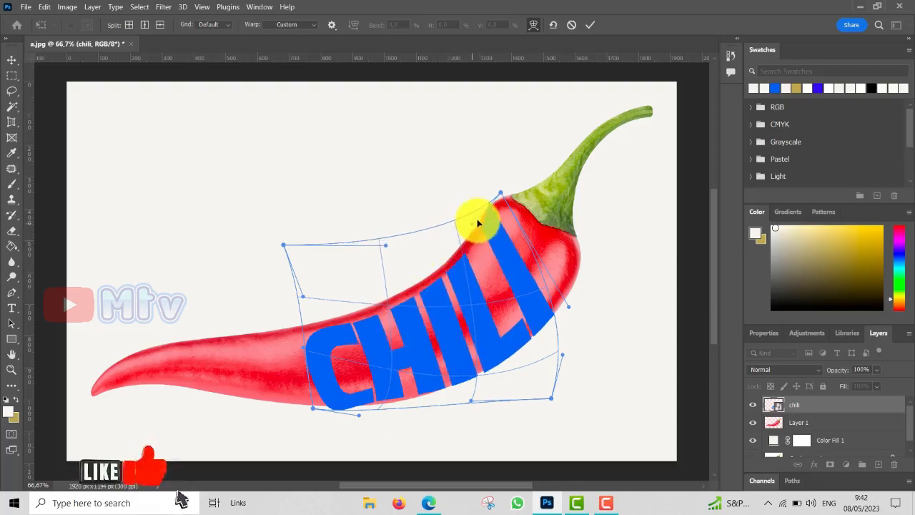
Step: Refine the warp so the letters' upper edge and the C follow the pepper's outline, and apply the transformation
{"action": "left_click_drag", "start_coordinate": [389, 306], "coordinate": [312, 326]}
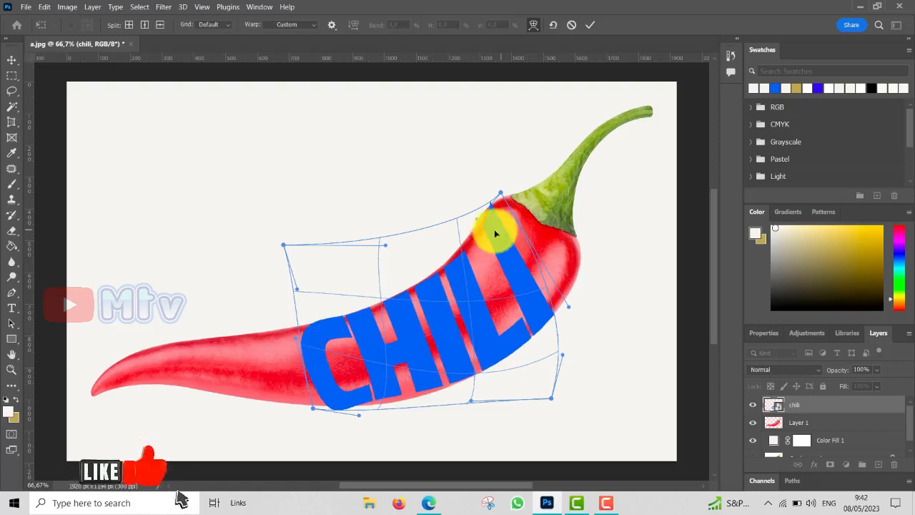
{"action": "left_click_drag", "start_coordinate": [483, 230], "coordinate": [479, 227]}
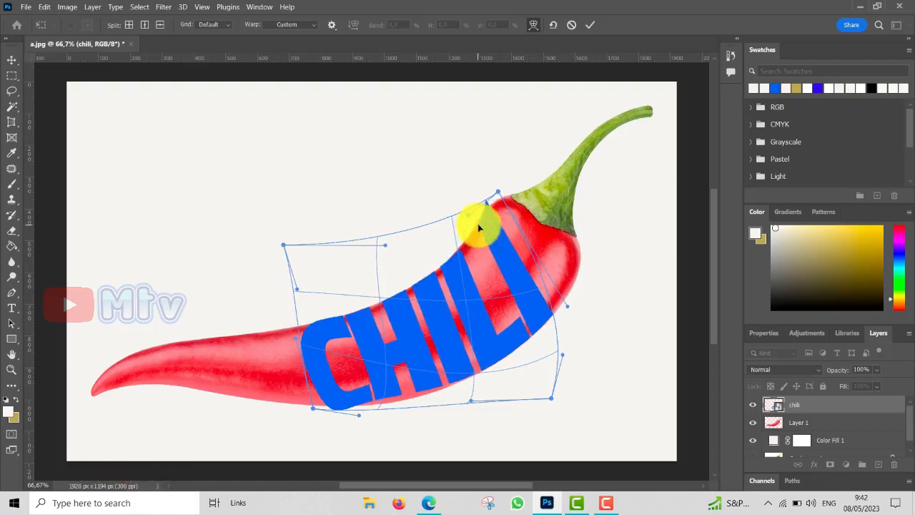
{"action": "left_click_drag", "start_coordinate": [499, 191], "coordinate": [506, 197]}
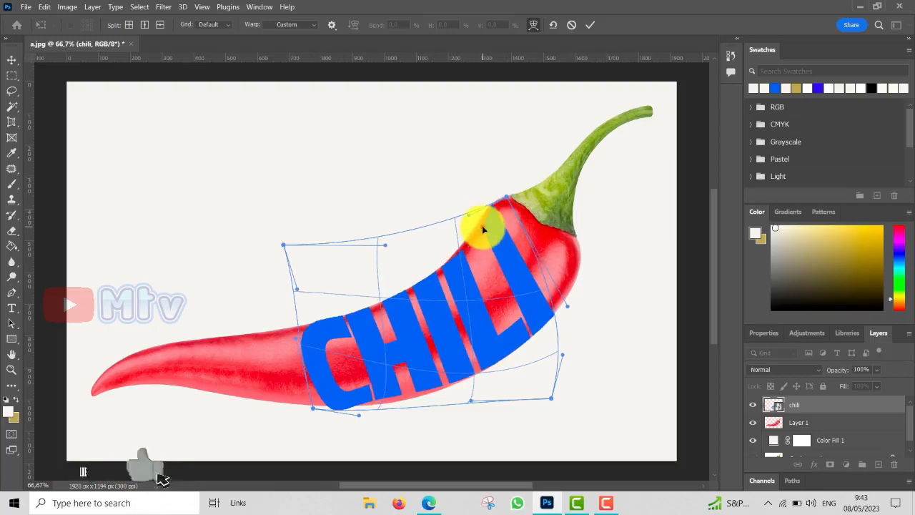
{"action": "mouse_move", "coordinate": [482, 227]}
{"action": "left_mouse_down"}
{"action": "mouse_move", "coordinate": [445, 206]}
{"action": "mouse_move", "coordinate": [472, 223]}
{"action": "left_mouse_up"}
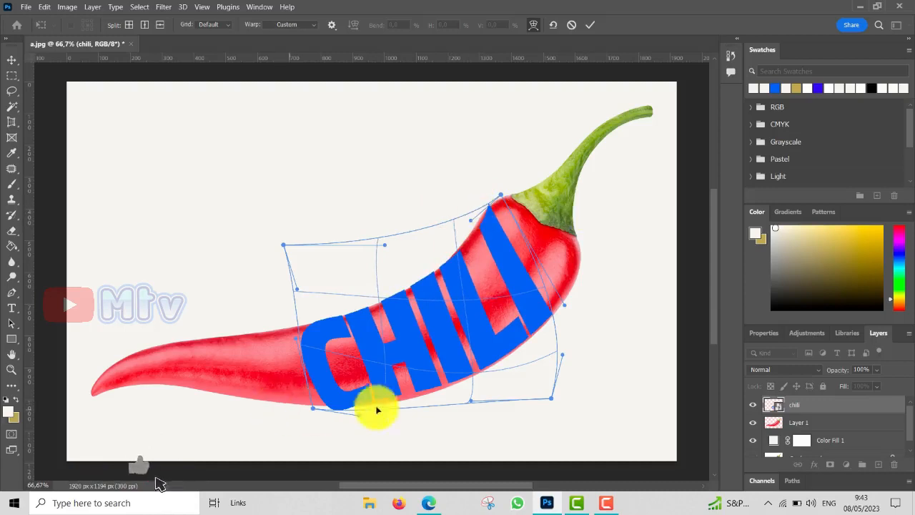
{"action": "left_click_drag", "start_coordinate": [380, 401], "coordinate": [295, 397]}
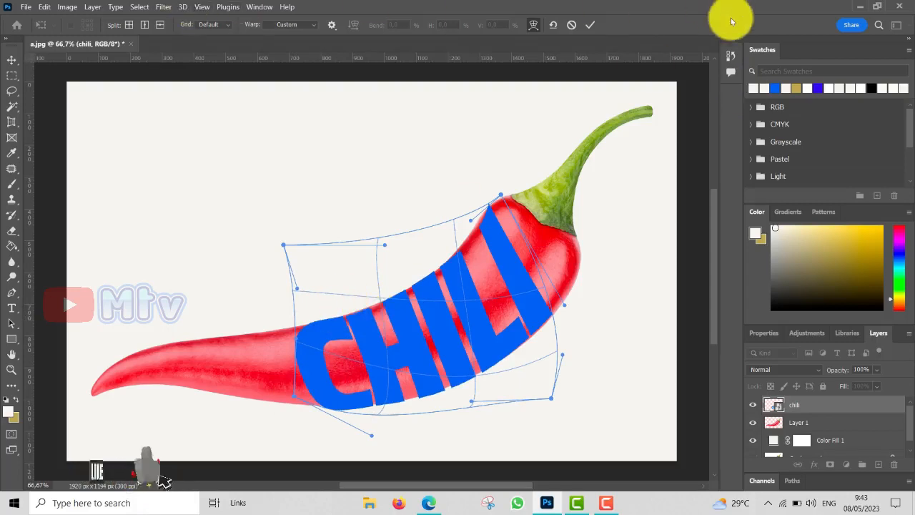
{"action": "key", "text": "Return"}
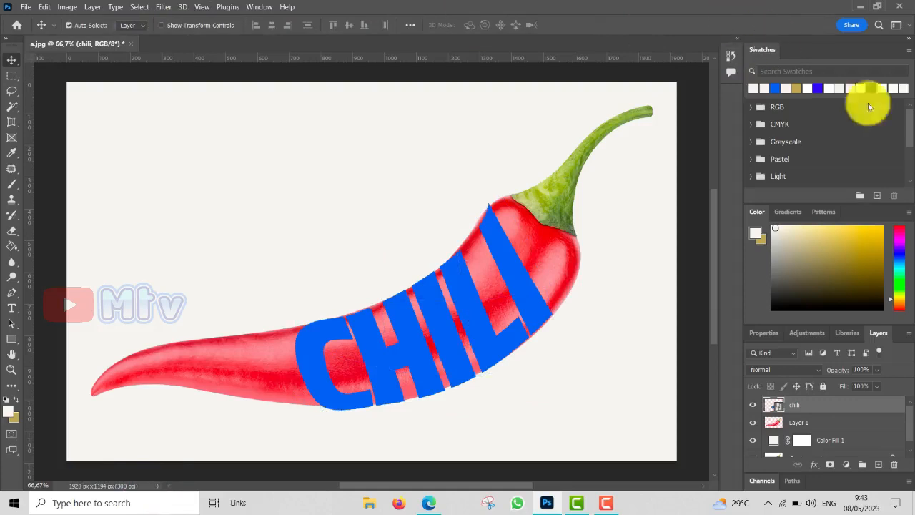
Step: Load the warped text's outline as a selection, hide the chili layer, and add a layer mask to Layer 1 from it
{"action": "left_click", "coordinate": [774, 406], "text": "ctrl"}
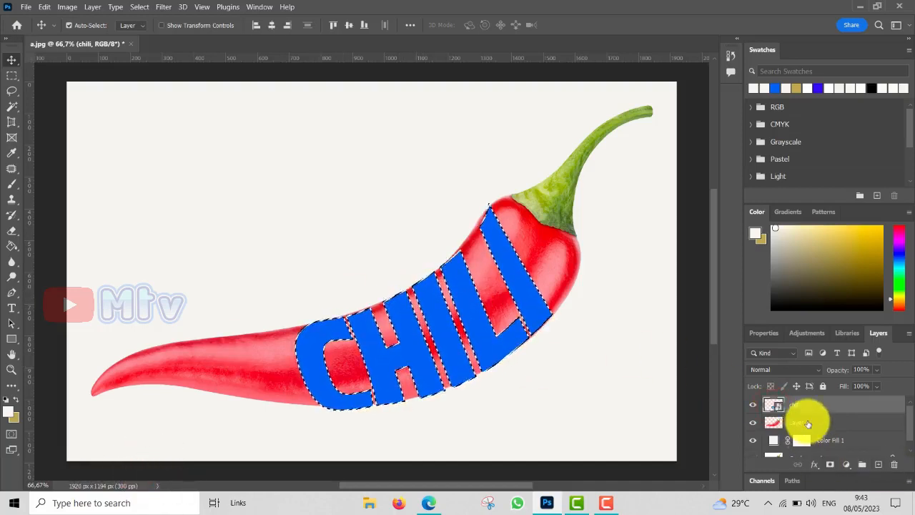
{"action": "left_click", "coordinate": [807, 423]}
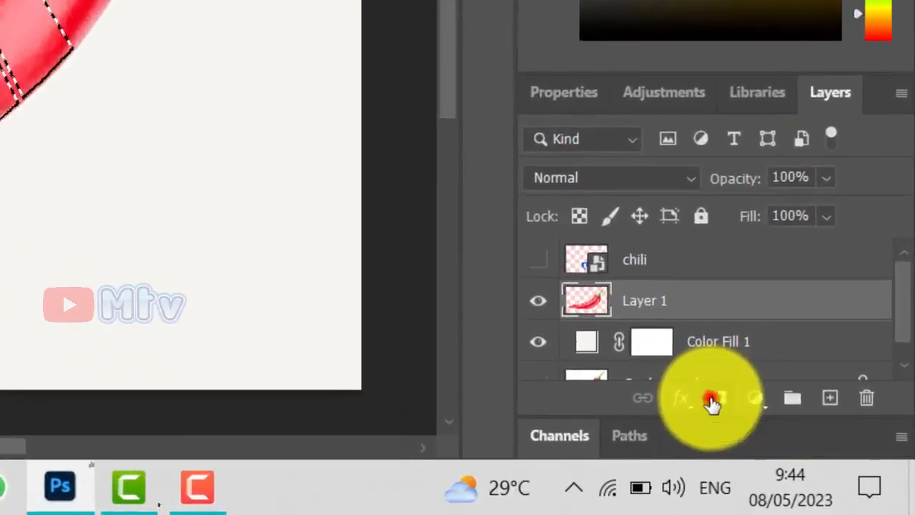
{"action": "left_click", "coordinate": [713, 402]}
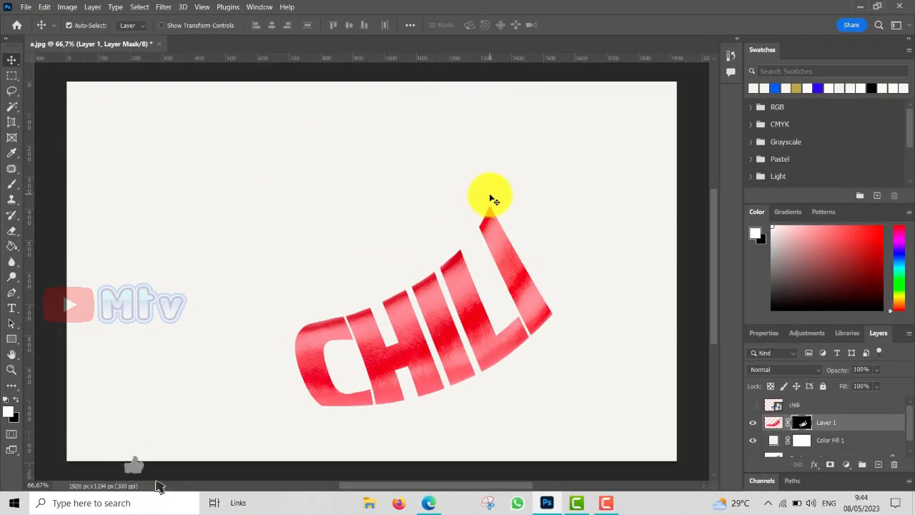
Step: Paint white on Layer 1's mask with a Soft Round 80 px brush at 0% hardness to reveal the pepper's tail and stem end
{"action": "left_click", "coordinate": [12, 188]}
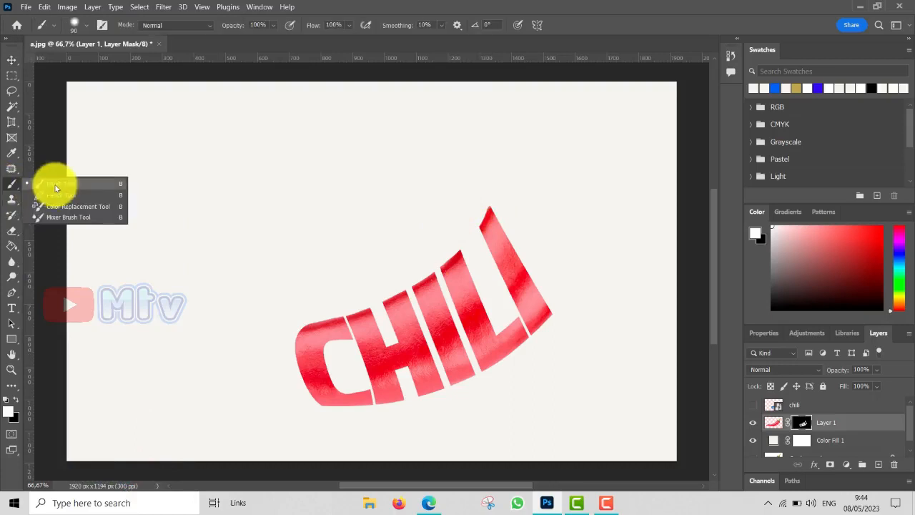
{"action": "left_click", "coordinate": [56, 188]}
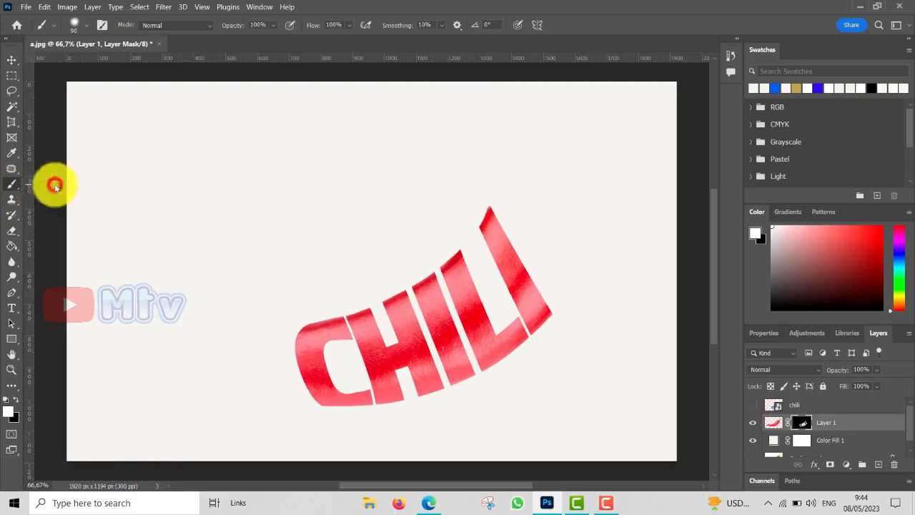
{"action": "left_click", "coordinate": [84, 26]}
{"action": "left_click_drag", "start_coordinate": [96, 68], "coordinate": [99, 49]}
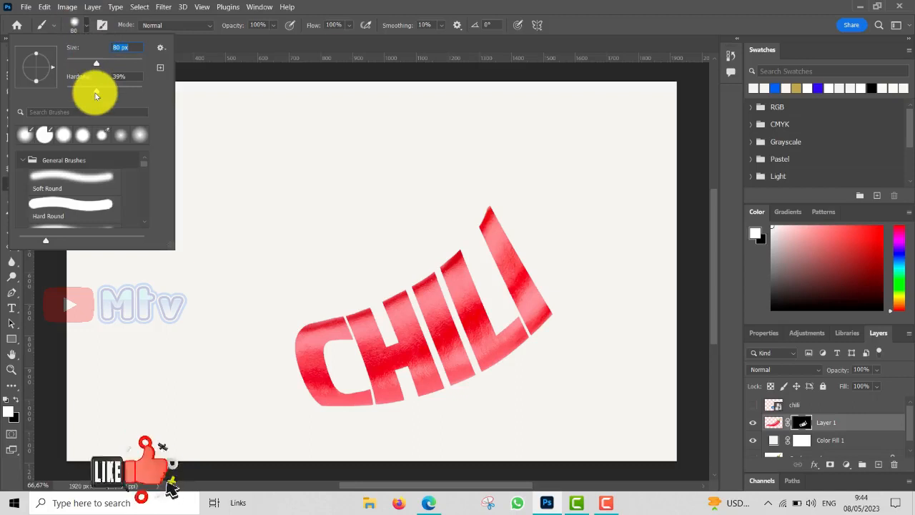
{"action": "left_click", "coordinate": [47, 179]}
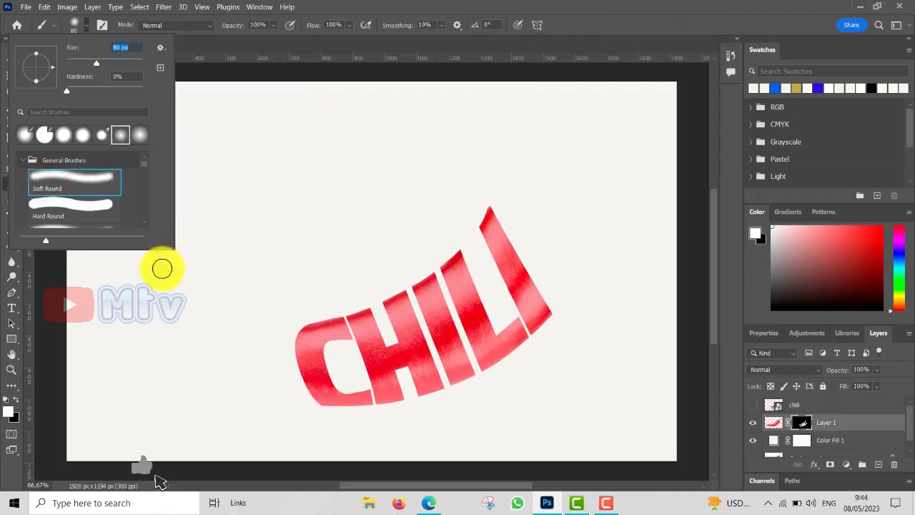
{"action": "left_click", "coordinate": [275, 351]}
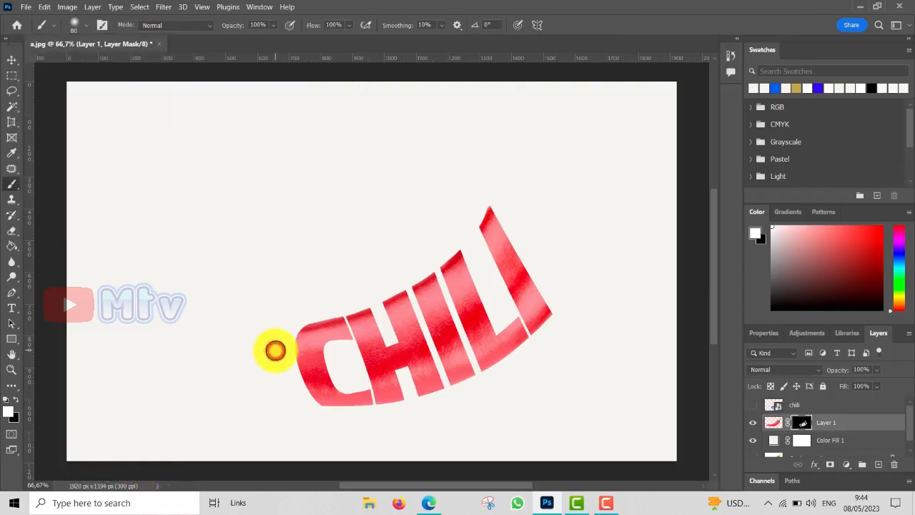
{"action": "mouse_move", "coordinate": [271, 346]}
{"action": "left_mouse_down"}
{"action": "mouse_move", "coordinate": [275, 380]}
{"action": "mouse_move", "coordinate": [297, 413]}
{"action": "mouse_move", "coordinate": [282, 393]}
{"action": "mouse_move", "coordinate": [273, 337]}
{"action": "mouse_move", "coordinate": [229, 340]}
{"action": "mouse_move", "coordinate": [220, 357]}
{"action": "mouse_move", "coordinate": [238, 363]}
{"action": "mouse_move", "coordinate": [247, 387]}
{"action": "mouse_move", "coordinate": [248, 367]}
{"action": "mouse_move", "coordinate": [261, 397]}
{"action": "mouse_move", "coordinate": [256, 350]}
{"action": "mouse_move", "coordinate": [265, 400]}
{"action": "mouse_move", "coordinate": [202, 386]}
{"action": "mouse_move", "coordinate": [243, 383]}
{"action": "mouse_move", "coordinate": [214, 342]}
{"action": "mouse_move", "coordinate": [135, 360]}
{"action": "mouse_move", "coordinate": [177, 386]}
{"action": "mouse_move", "coordinate": [164, 351]}
{"action": "mouse_move", "coordinate": [99, 369]}
{"action": "mouse_move", "coordinate": [74, 397]}
{"action": "mouse_move", "coordinate": [145, 365]}
{"action": "mouse_move", "coordinate": [95, 413]}
{"action": "mouse_move", "coordinate": [91, 400]}
{"action": "mouse_move", "coordinate": [234, 337]}
{"action": "mouse_move", "coordinate": [238, 346]}
{"action": "mouse_move", "coordinate": [248, 341]}
{"action": "mouse_move", "coordinate": [260, 394]}
{"action": "mouse_move", "coordinate": [273, 401]}
{"action": "mouse_move", "coordinate": [234, 380]}
{"action": "mouse_move", "coordinate": [149, 370]}
{"action": "mouse_move", "coordinate": [117, 388]}
{"action": "mouse_move", "coordinate": [152, 383]}
{"action": "mouse_move", "coordinate": [256, 334]}
{"action": "left_mouse_up"}
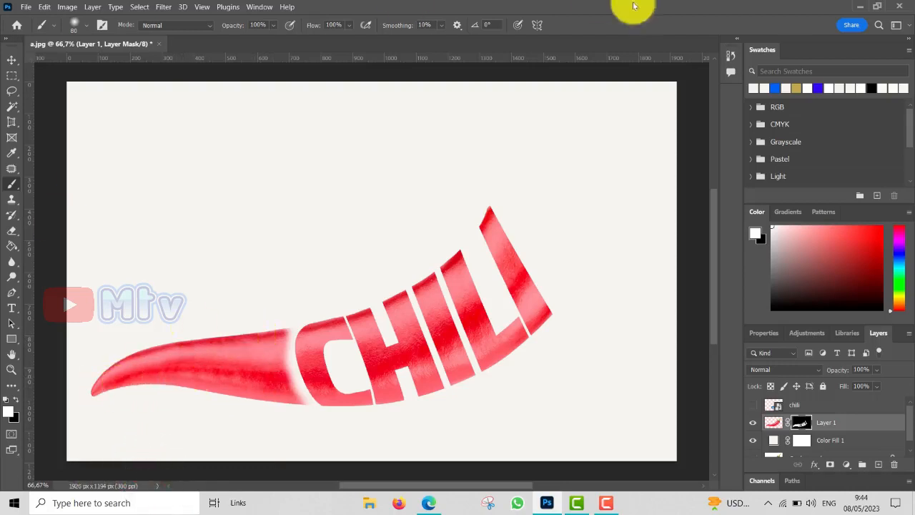
{"action": "left_click_drag", "start_coordinate": [505, 188], "coordinate": [550, 266]}
{"action": "mouse_move", "coordinate": [559, 285]}
{"action": "left_mouse_down"}
{"action": "mouse_move", "coordinate": [515, 201]}
{"action": "mouse_move", "coordinate": [560, 286]}
{"action": "mouse_move", "coordinate": [564, 213]}
{"action": "mouse_move", "coordinate": [542, 185]}
{"action": "mouse_move", "coordinate": [542, 219]}
{"action": "mouse_move", "coordinate": [559, 233]}
{"action": "mouse_move", "coordinate": [533, 191]}
{"action": "mouse_move", "coordinate": [518, 193]}
{"action": "mouse_move", "coordinate": [524, 217]}
{"action": "mouse_move", "coordinate": [576, 200]}
{"action": "mouse_move", "coordinate": [593, 157]}
{"action": "mouse_move", "coordinate": [564, 165]}
{"action": "mouse_move", "coordinate": [581, 172]}
{"action": "mouse_move", "coordinate": [621, 116]}
{"action": "mouse_move", "coordinate": [607, 127]}
{"action": "mouse_move", "coordinate": [659, 116]}
{"action": "mouse_move", "coordinate": [658, 97]}
{"action": "mouse_move", "coordinate": [599, 120]}
{"action": "mouse_move", "coordinate": [582, 200]}
{"action": "mouse_move", "coordinate": [579, 251]}
{"action": "mouse_move", "coordinate": [588, 270]}
{"action": "mouse_move", "coordinate": [583, 282]}
{"action": "mouse_move", "coordinate": [581, 251]}
{"action": "mouse_move", "coordinate": [570, 299]}
{"action": "mouse_move", "coordinate": [568, 258]}
{"action": "mouse_move", "coordinate": [508, 194]}
{"action": "left_mouse_up"}
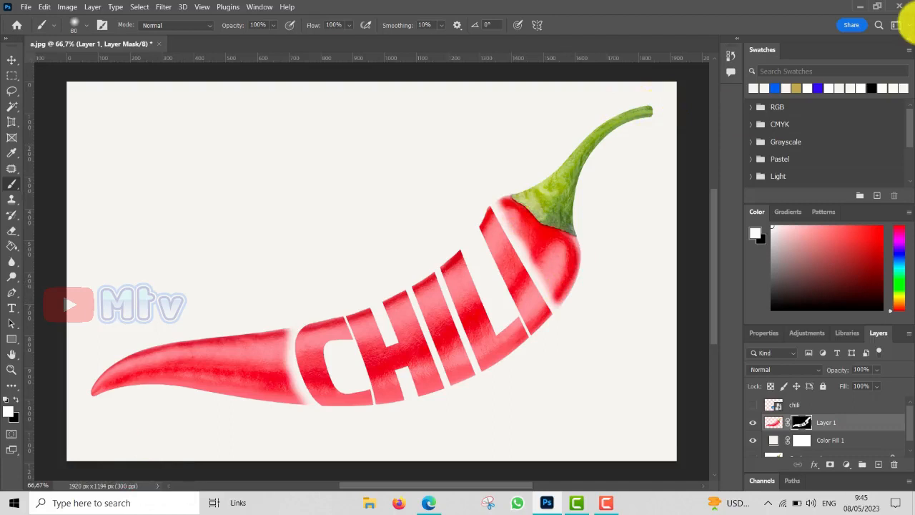
Step: Group the chili, Layer 1 and Color Fill 1 layers together, leaving the Background layer outside the group
{"action": "left_click", "coordinate": [835, 405]}
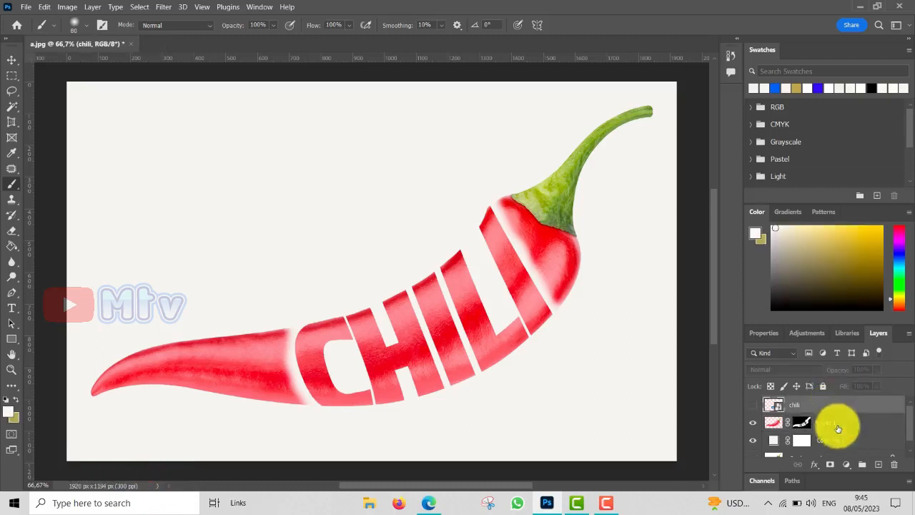
{"action": "left_click", "coordinate": [839, 421], "text": "shift"}
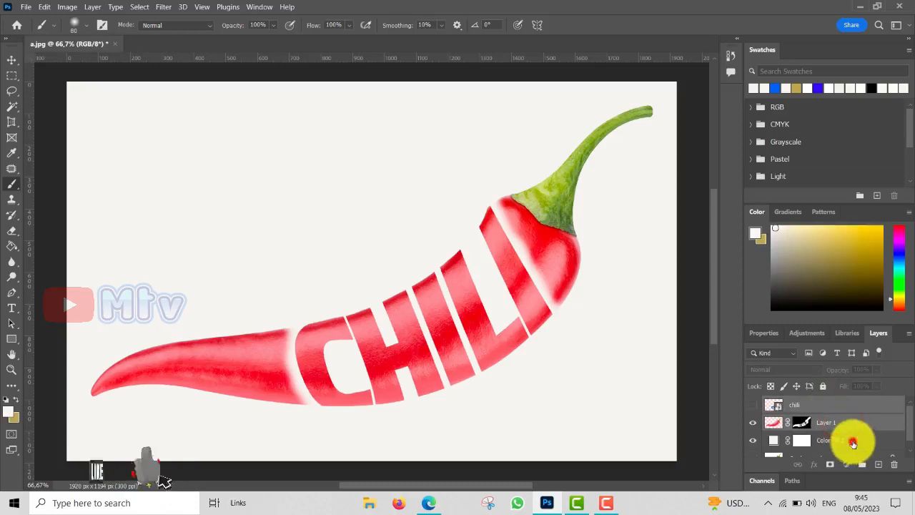
{"action": "left_click", "coordinate": [851, 442], "text": "shift"}
{"action": "left_click_drag", "start_coordinate": [909, 423], "coordinate": [909, 437]}
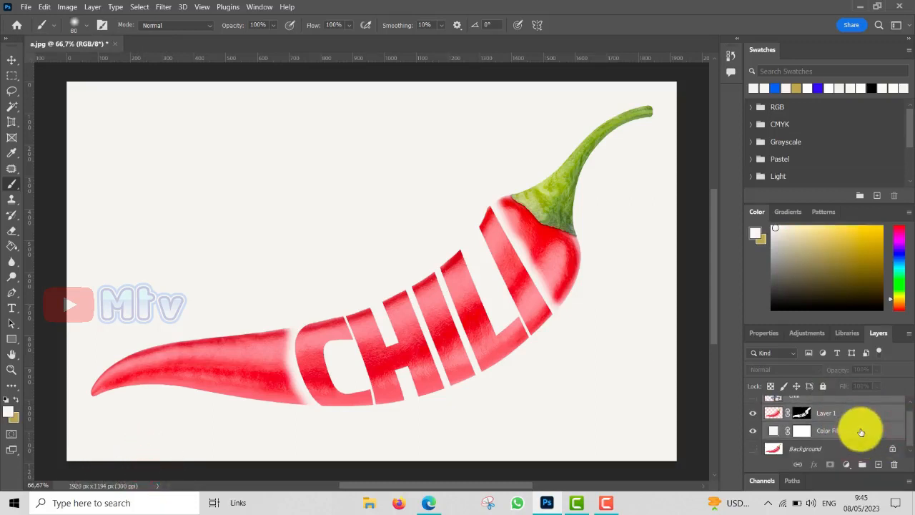
{"action": "key", "text": "ctrl+g"}
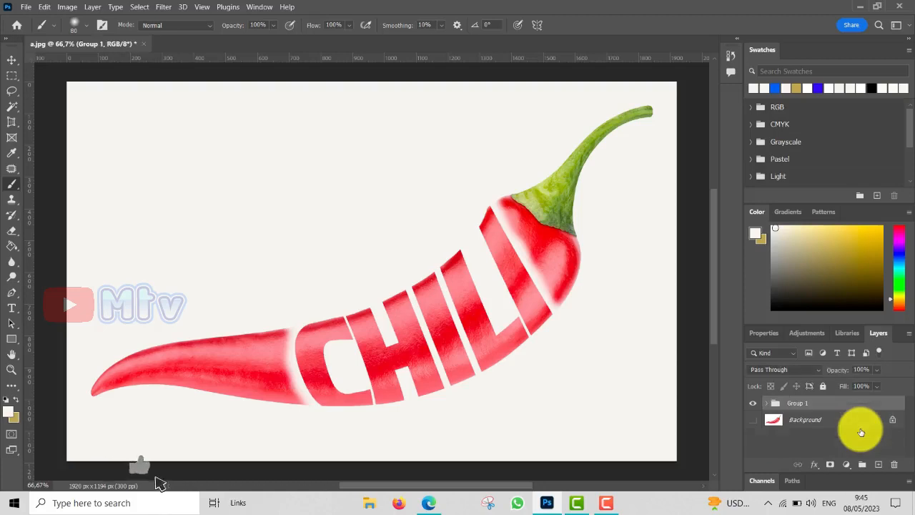
Step: Show the Background layer and toggle the new group's visibility to compare the original pepper with the lettered design
{"action": "left_click", "coordinate": [752, 419]}
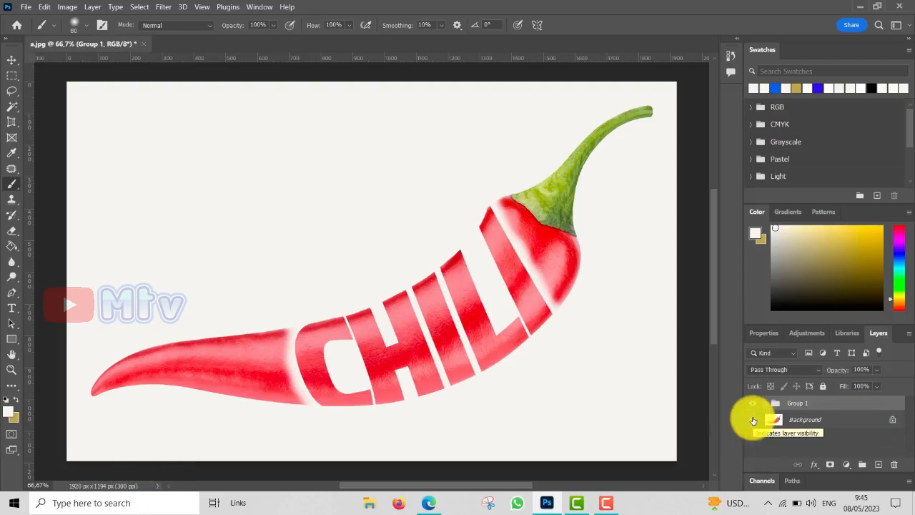
{"action": "left_click", "coordinate": [752, 405]}
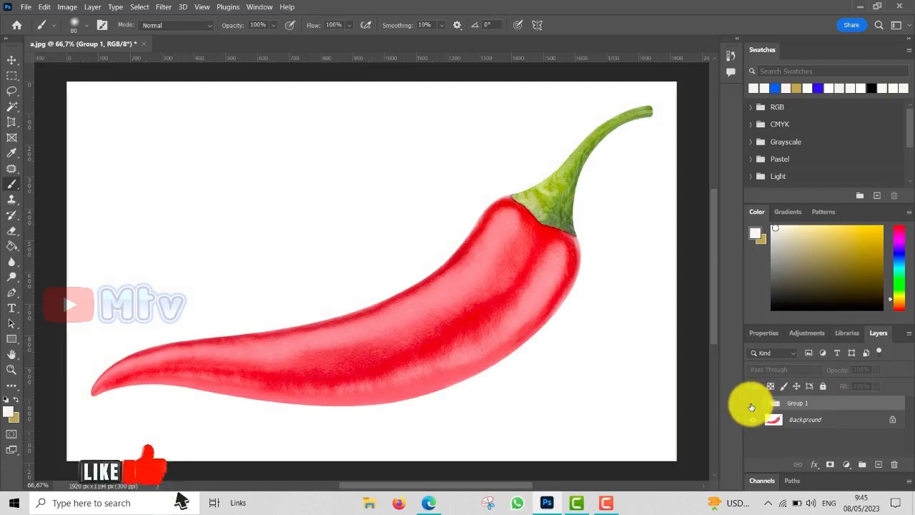
{"action": "left_click", "coordinate": [751, 406]}
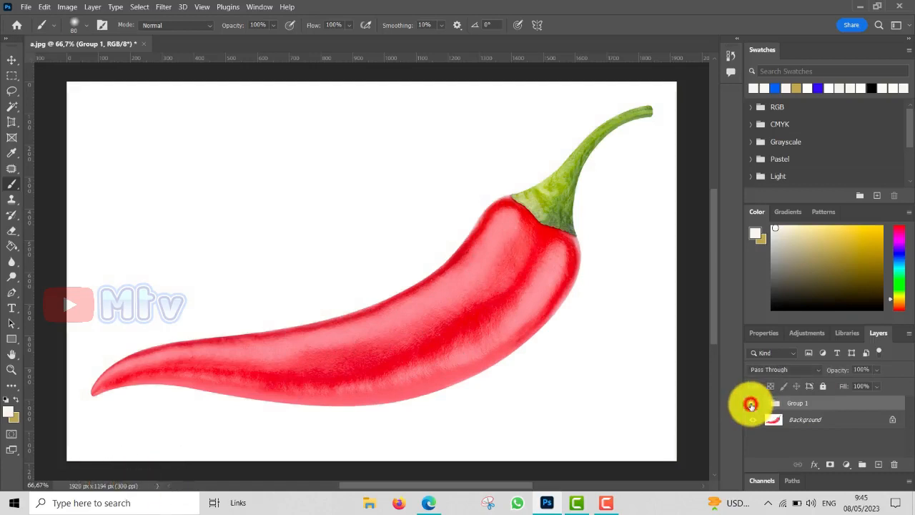